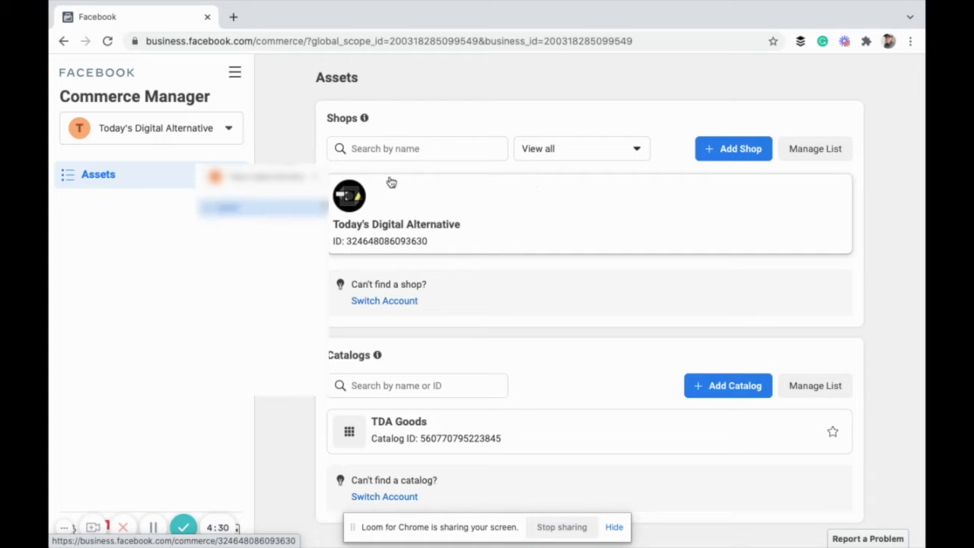
{"action": "left_click", "coordinate": [223, 130]}
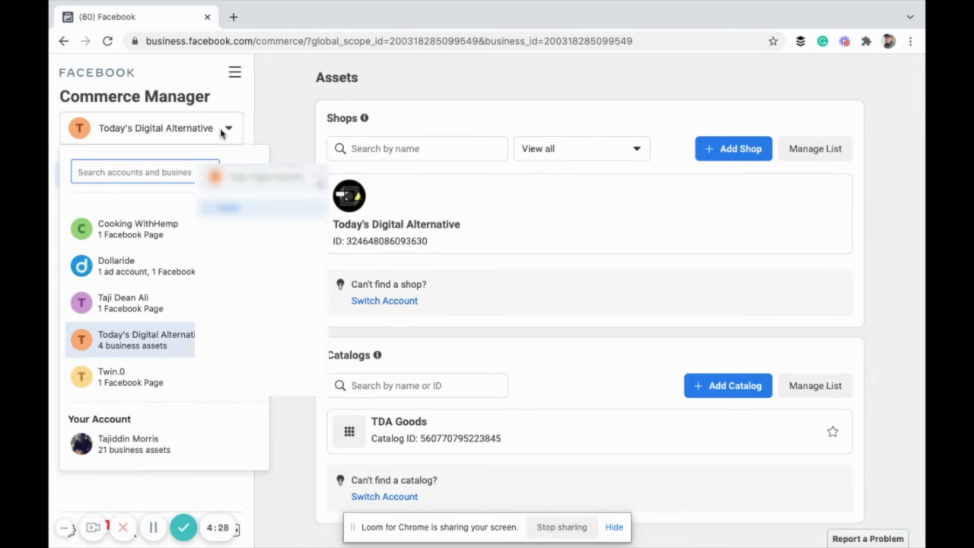
{"action": "left_click", "coordinate": [229, 135]}
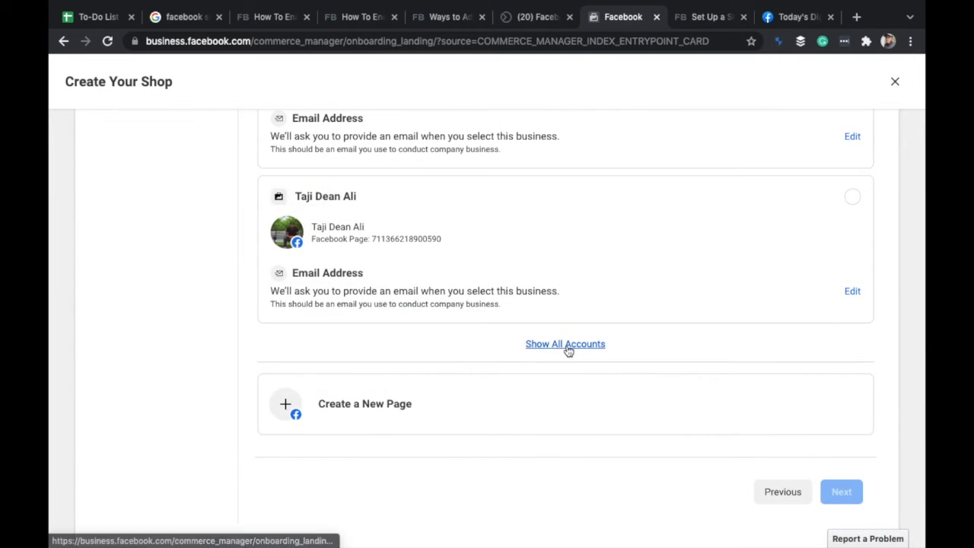
Step: Show all accounts and choose the Today's Digital Alternative business as the account to sell from
{"action": "left_click", "coordinate": [565, 344]}
{"action": "scroll", "coordinate": [564, 261], "scroll_direction": "down", "scroll_amount": 7}
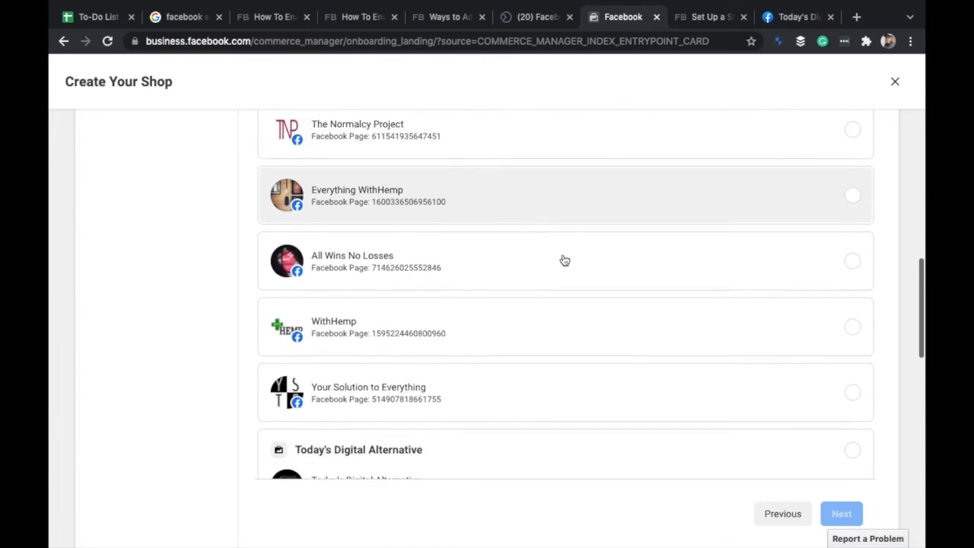
{"action": "scroll", "coordinate": [564, 261], "scroll_direction": "down", "scroll_amount": 4}
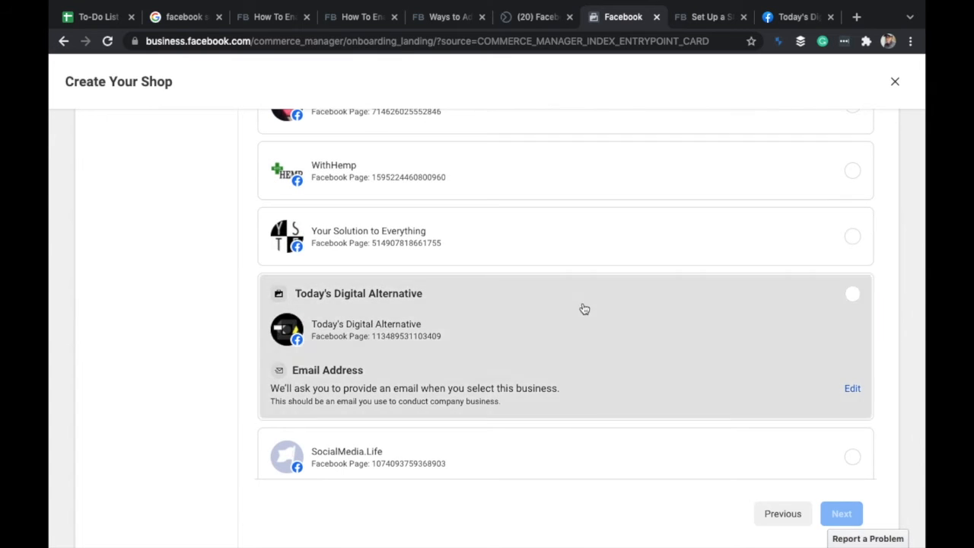
{"action": "left_click", "coordinate": [585, 309]}
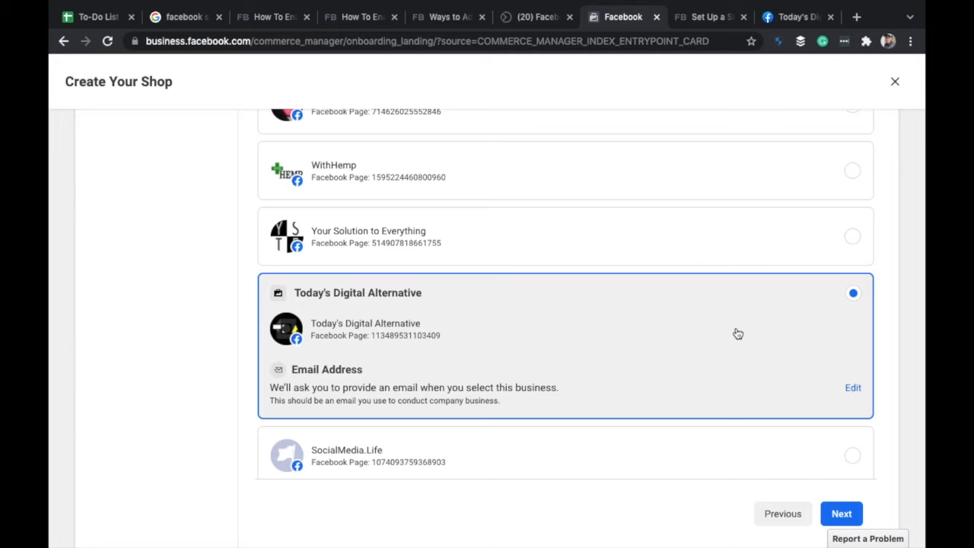
Step: Proceed to the business email confirmation and submit the company's business email address
{"action": "left_click", "coordinate": [839, 514]}
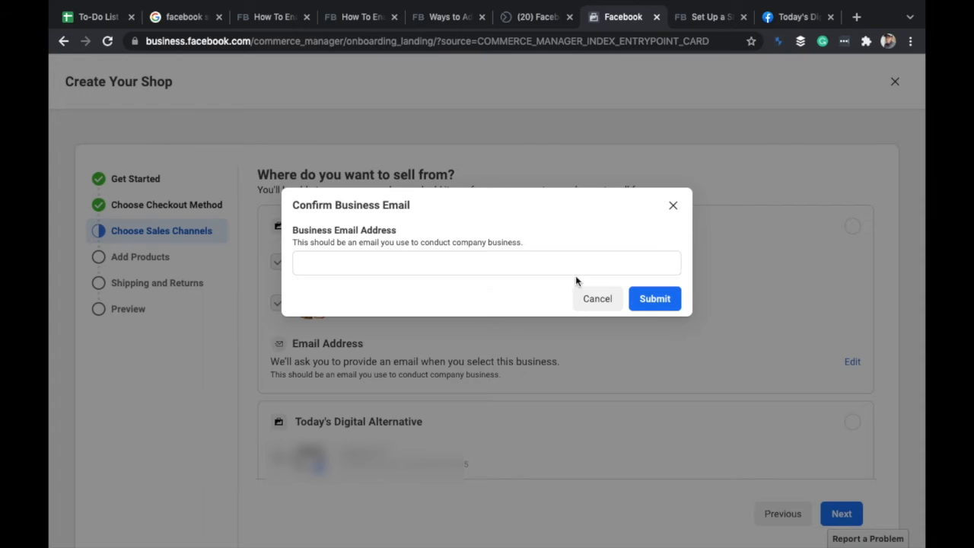
{"action": "left_click", "coordinate": [552, 264]}
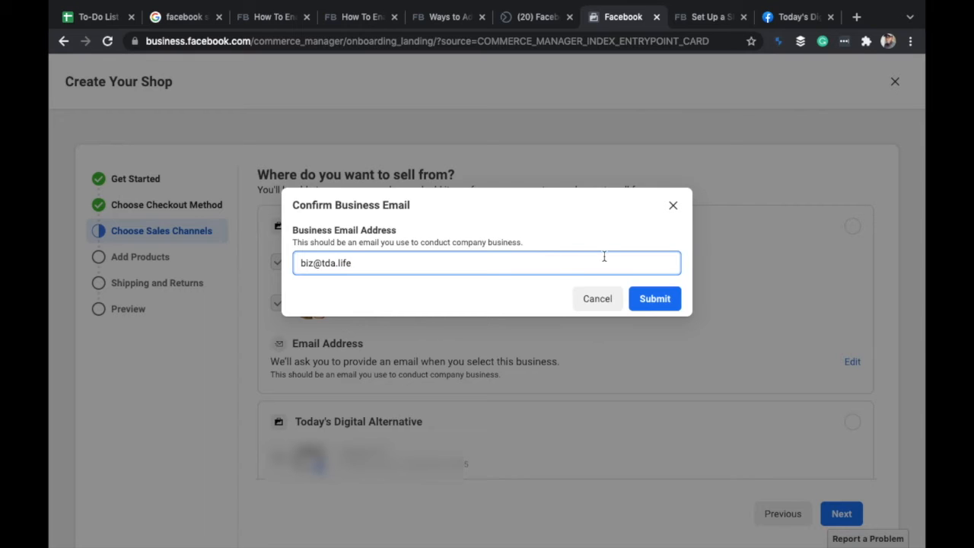
{"action": "left_click", "coordinate": [672, 306]}
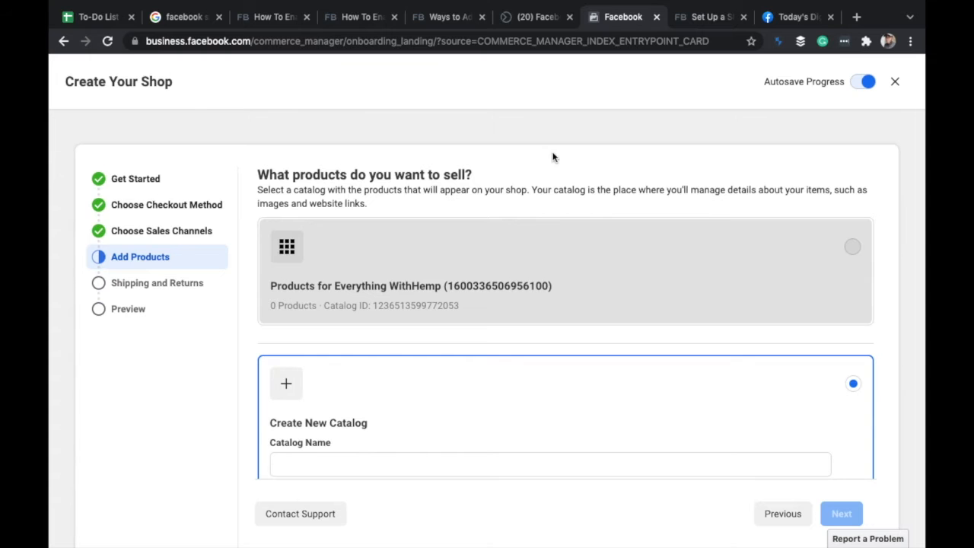
Step: Create a new product catalog named TDA Goods and continue to the shipping and returns settings
{"action": "scroll", "coordinate": [554, 157], "scroll_direction": "down", "scroll_amount": 1}
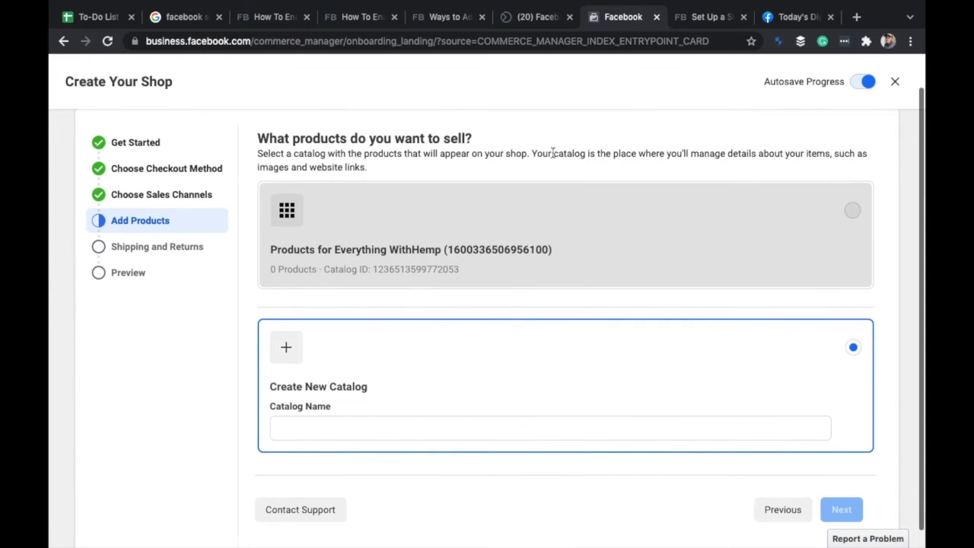
{"action": "scroll", "coordinate": [554, 153], "scroll_direction": "down", "scroll_amount": 1}
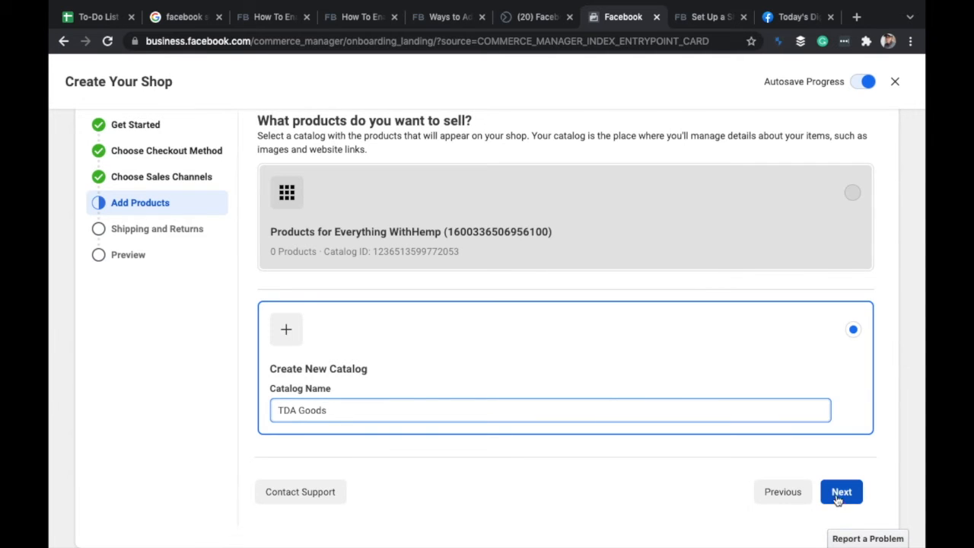
{"action": "left_click", "coordinate": [840, 496]}
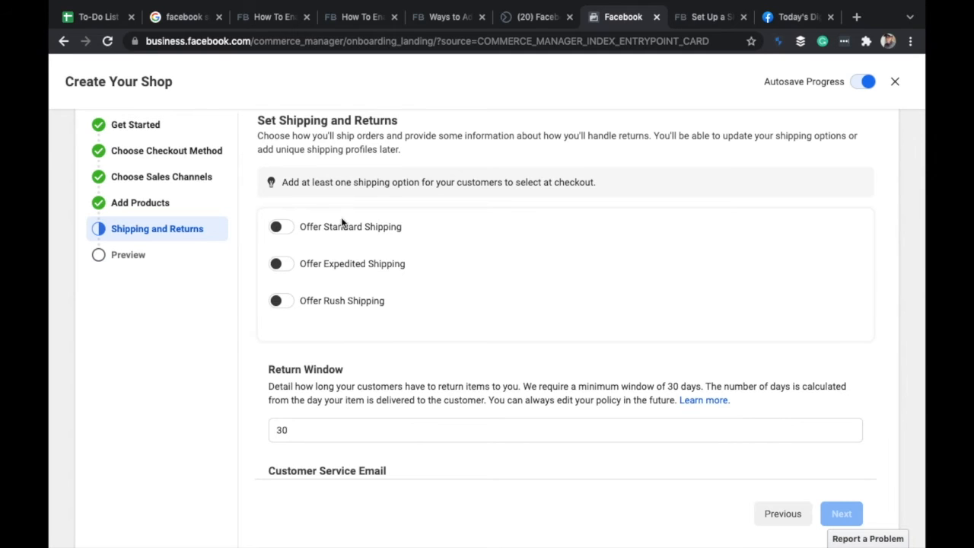
Step: Offer standard shipping with 3 to 5 estimated delivery days, fill in the customer service email and proceed to the shop preview
{"action": "left_click", "coordinate": [282, 226]}
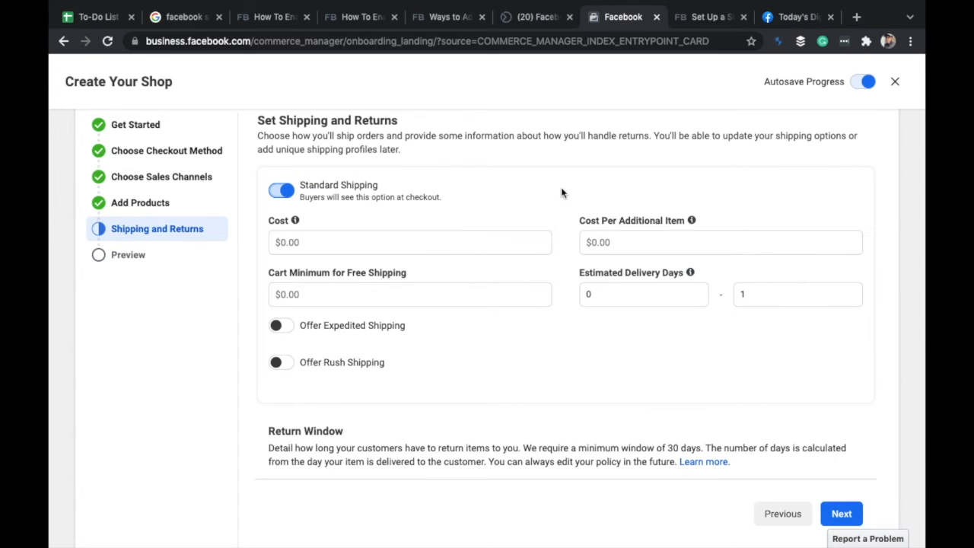
{"action": "mouse_move", "coordinate": [691, 273]}
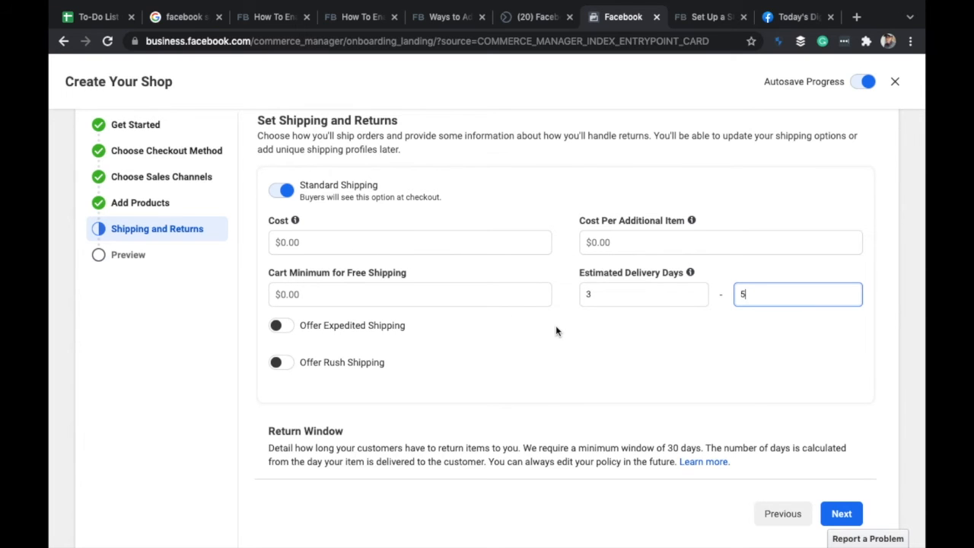
{"action": "scroll", "coordinate": [555, 331], "scroll_direction": "down", "scroll_amount": 3}
{"action": "scroll", "coordinate": [556, 331], "scroll_direction": "down", "scroll_amount": 4}
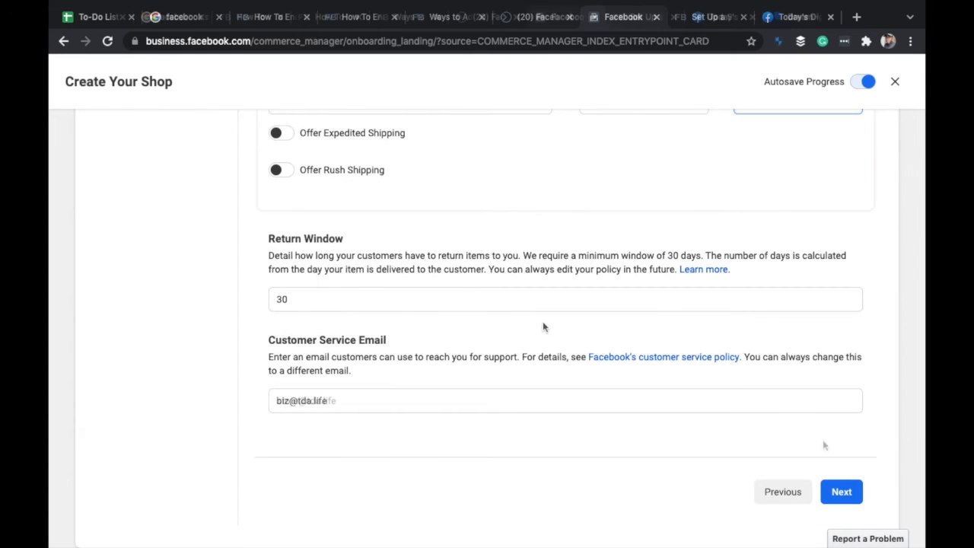
{"action": "left_click", "coordinate": [840, 492]}
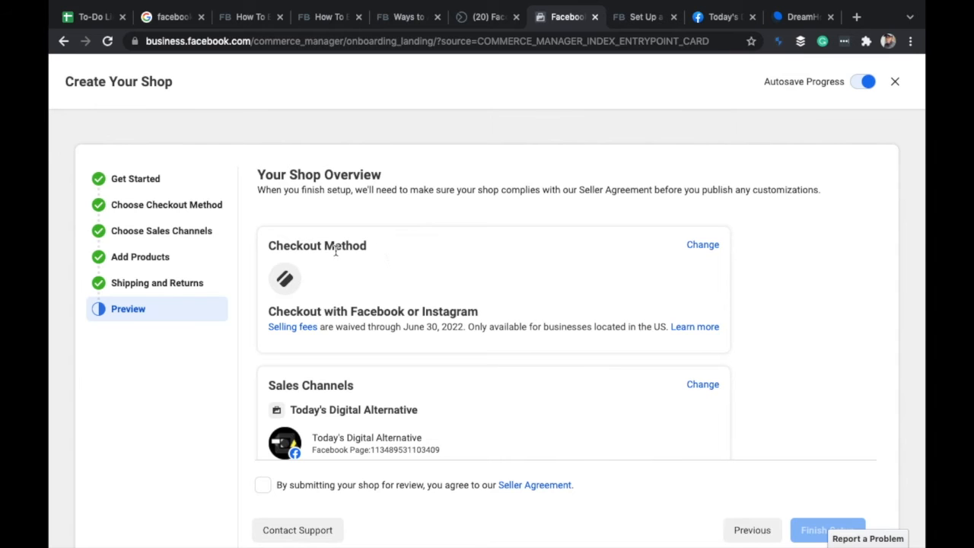
Step: Finish the shop setup from its overview and begin setting up payouts, proceeding to the payment provider's business category
{"action": "scroll", "coordinate": [441, 318], "scroll_direction": "down", "scroll_amount": 2}
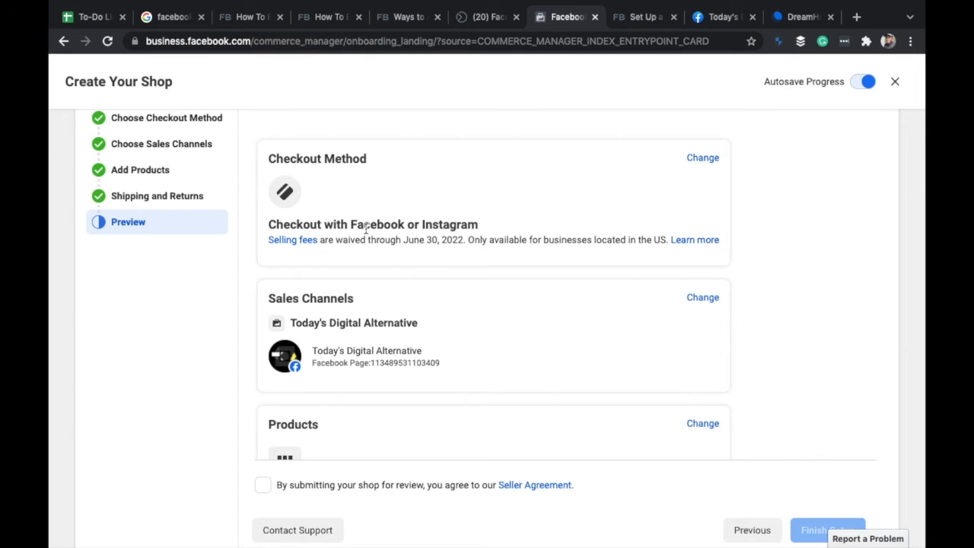
{"action": "scroll", "coordinate": [414, 238], "scroll_direction": "up", "scroll_amount": 2}
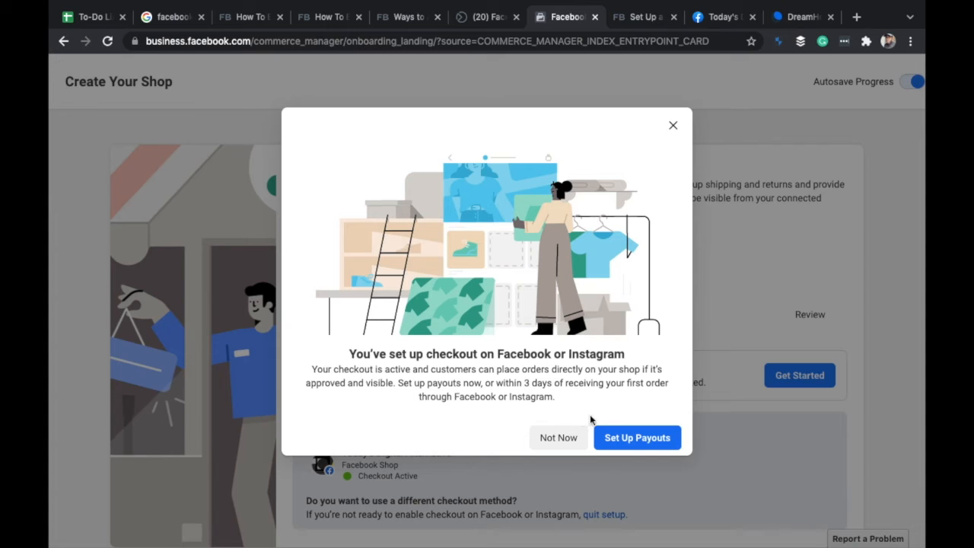
{"action": "left_click", "coordinate": [625, 439]}
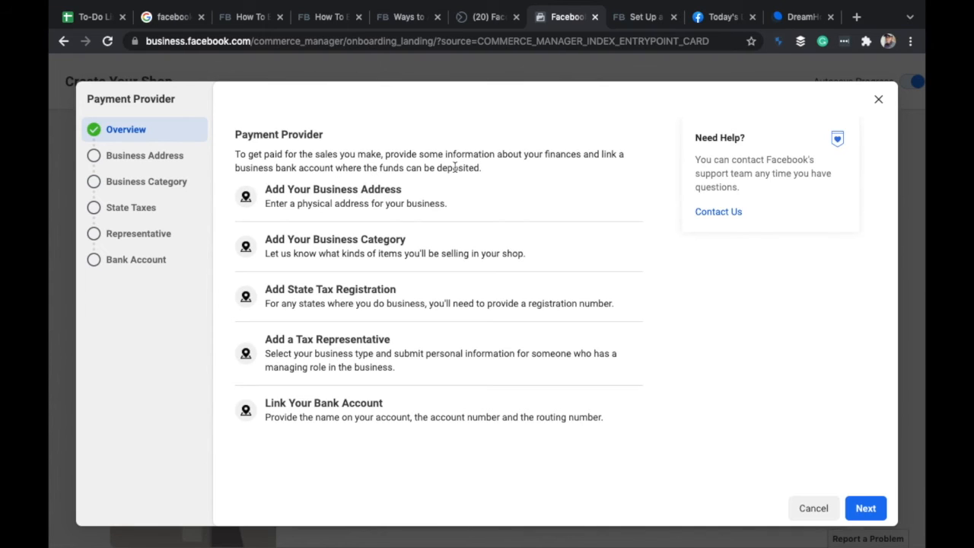
{"action": "left_click", "coordinate": [285, 188]}
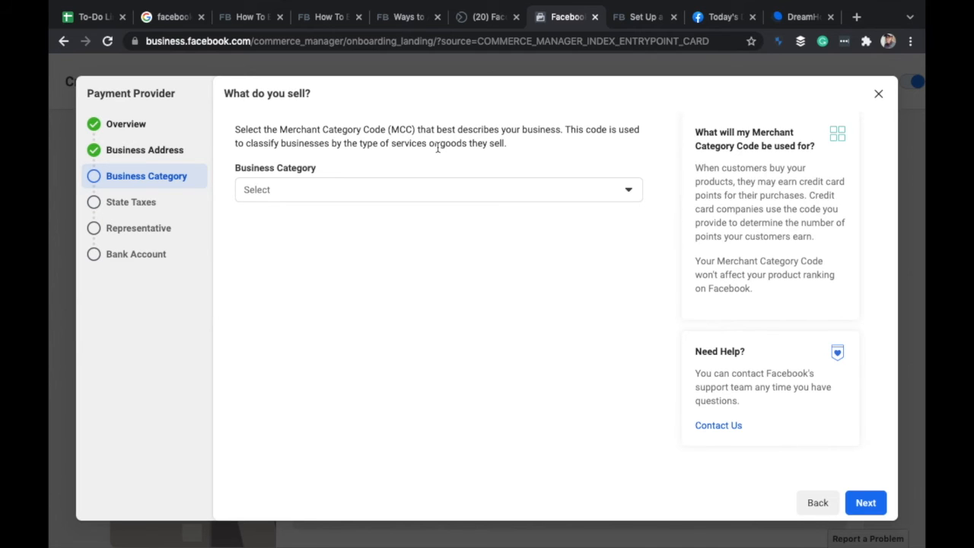
{"action": "left_click", "coordinate": [515, 185]}
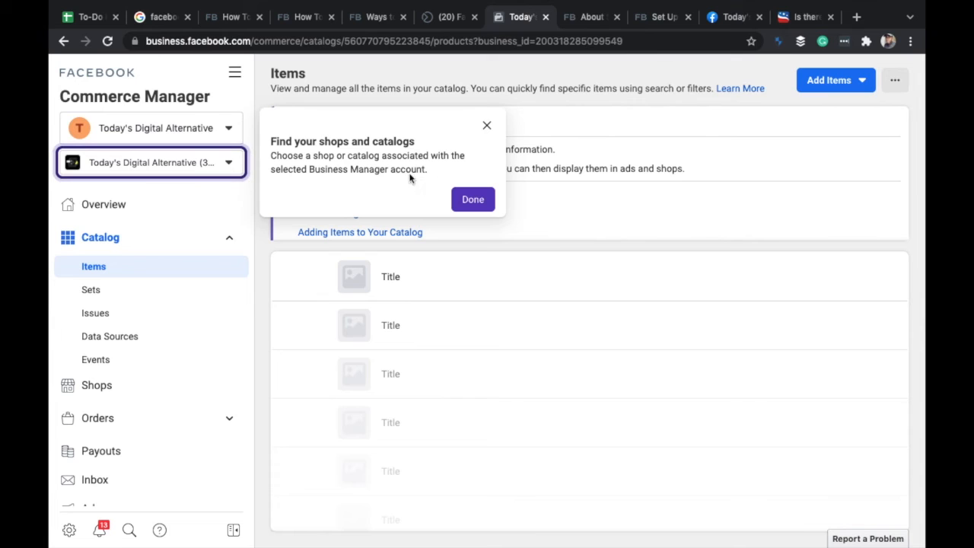
Step: Dismiss the shops and catalogs tip and look over the catalog's welcome information and the Commerce Manager sections
{"action": "left_click", "coordinate": [472, 201]}
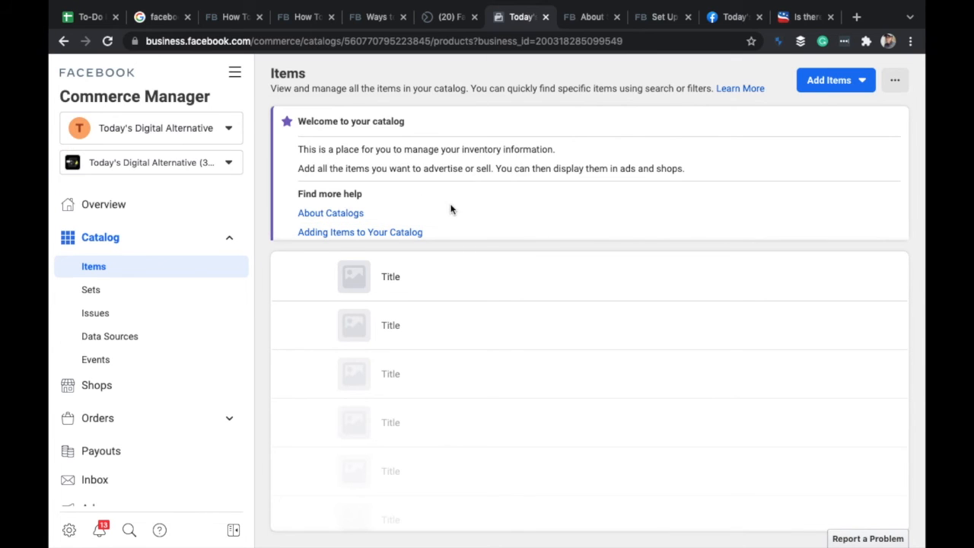
{"action": "scroll", "coordinate": [451, 209], "scroll_direction": "down", "scroll_amount": 1}
{"action": "scroll", "coordinate": [450, 209], "scroll_direction": "up", "scroll_amount": 1}
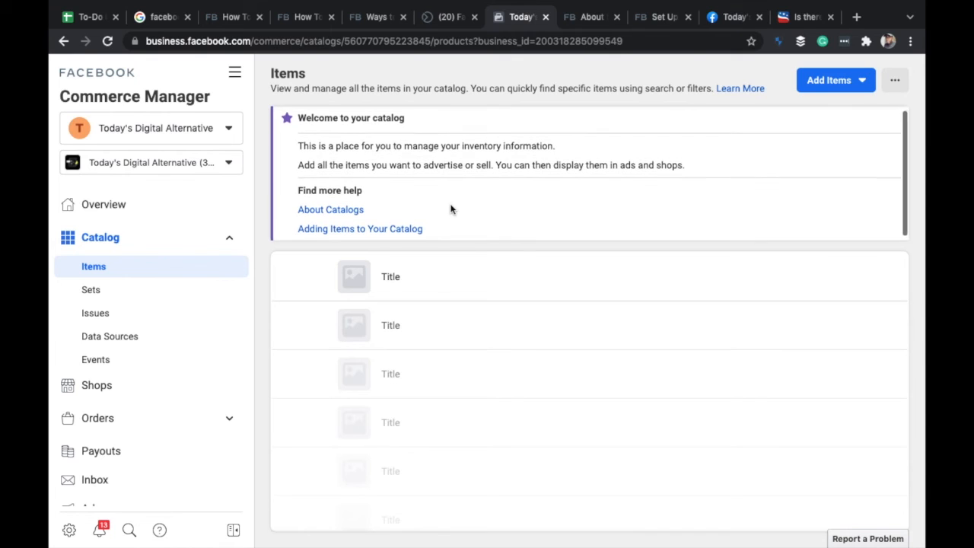
{"action": "scroll", "coordinate": [451, 209], "scroll_direction": "down", "scroll_amount": 1}
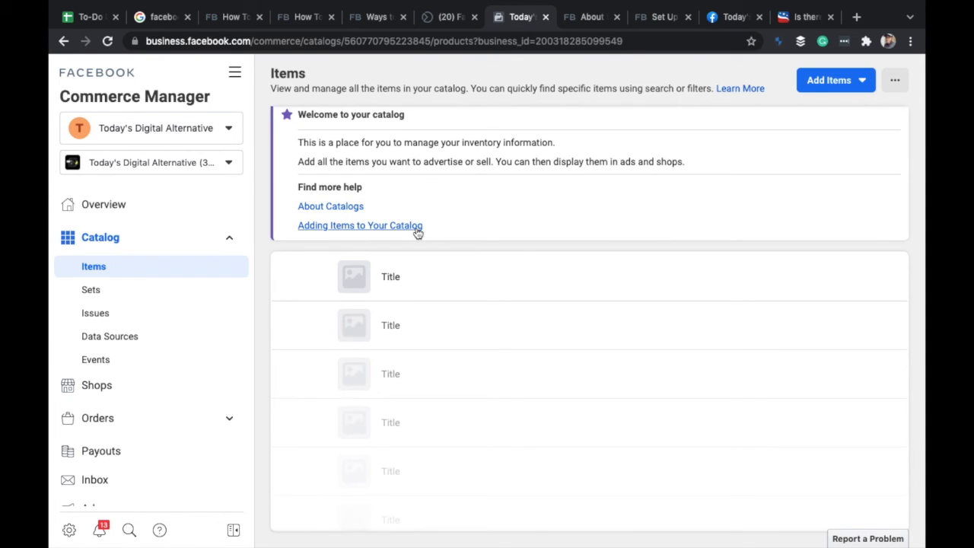
{"action": "scroll", "coordinate": [426, 186], "scroll_direction": "up", "scroll_amount": 1}
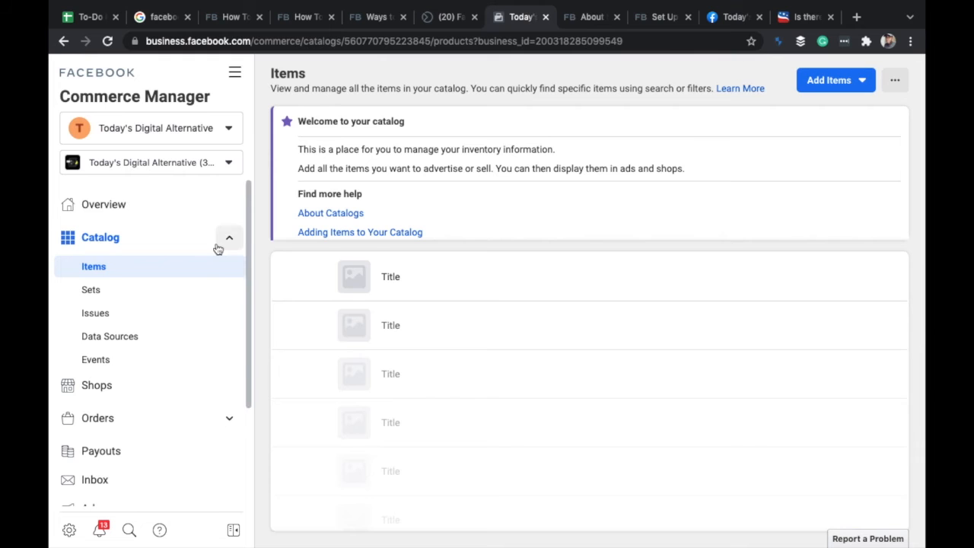
{"action": "scroll", "coordinate": [218, 250], "scroll_direction": "down", "scroll_amount": 2}
{"action": "scroll", "coordinate": [216, 249], "scroll_direction": "down", "scroll_amount": 2}
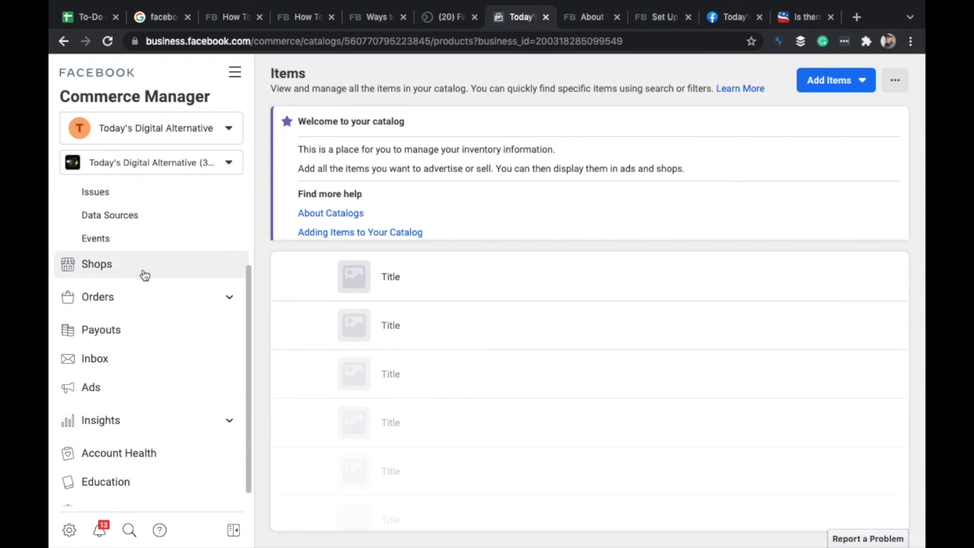
{"action": "left_click", "coordinate": [142, 268]}
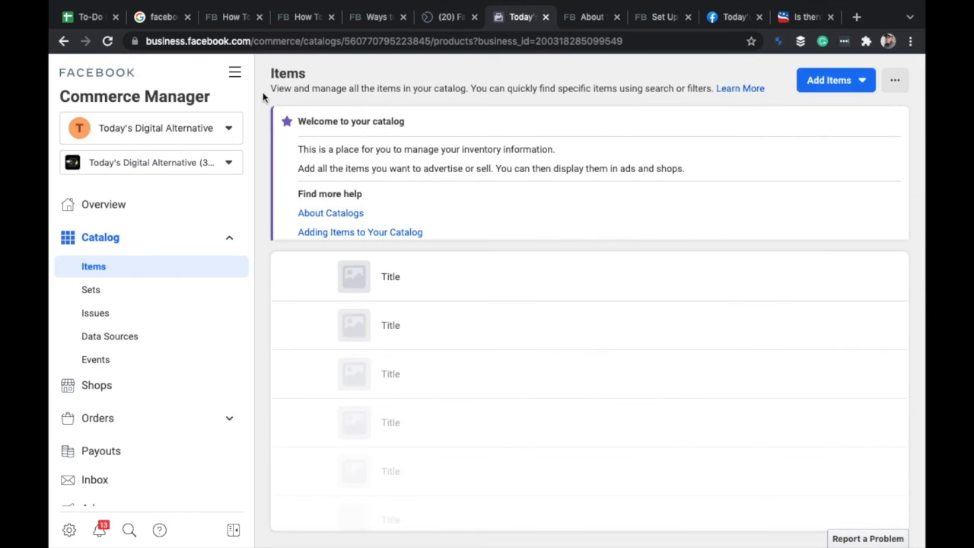
Step: Browse the full list of business tools and open Business Settings
{"action": "left_click", "coordinate": [233, 74]}
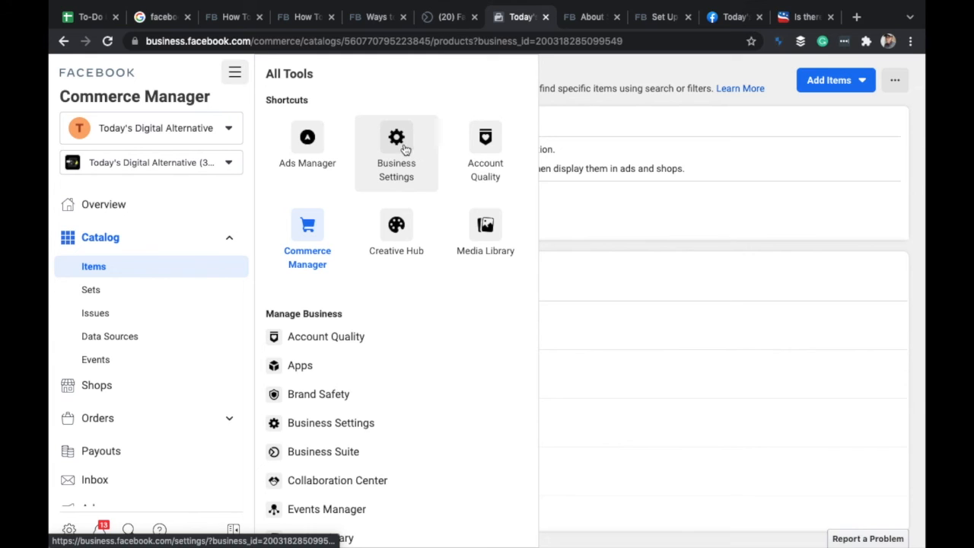
{"action": "scroll", "coordinate": [413, 248], "scroll_direction": "down", "scroll_amount": 3}
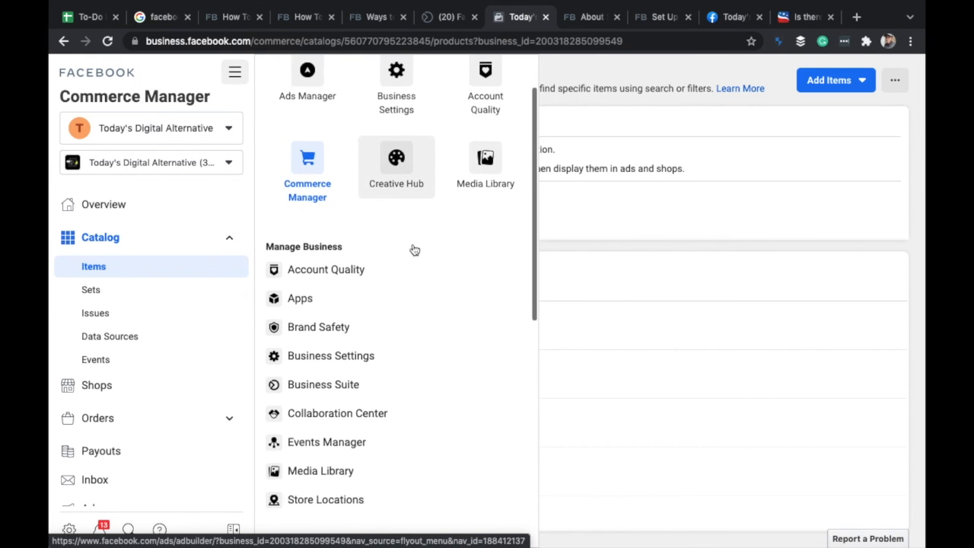
{"action": "scroll", "coordinate": [414, 250], "scroll_direction": "down", "scroll_amount": 1}
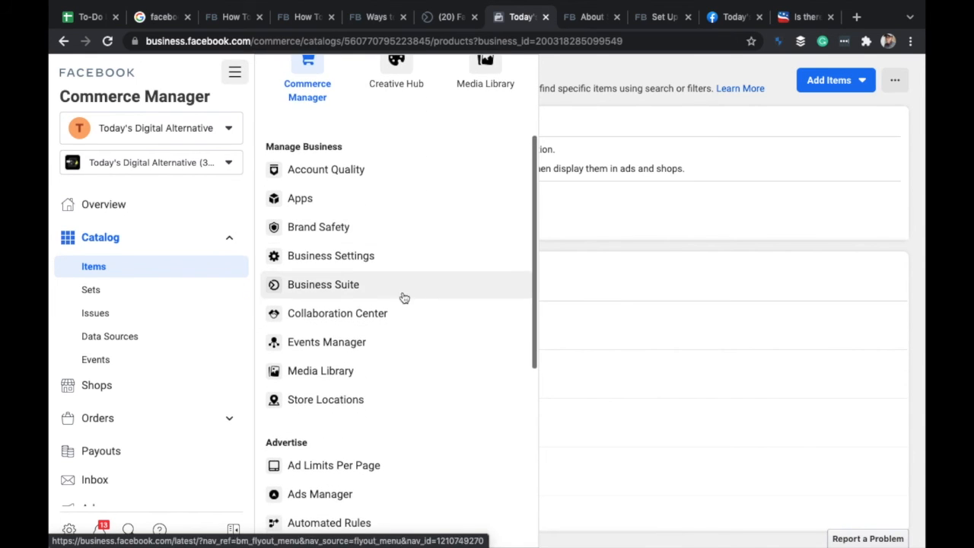
{"action": "scroll", "coordinate": [395, 325], "scroll_direction": "down", "scroll_amount": 5}
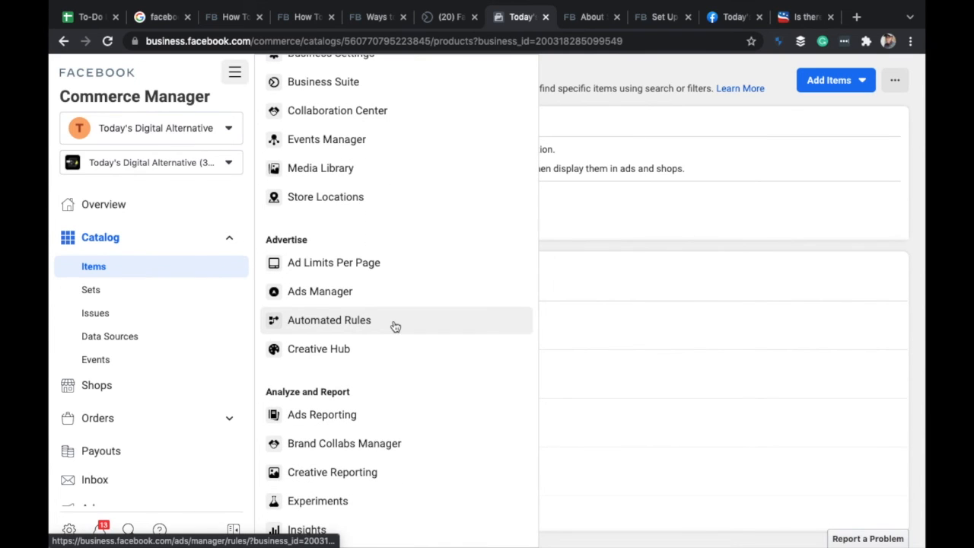
{"action": "scroll", "coordinate": [395, 325], "scroll_direction": "down", "scroll_amount": 4}
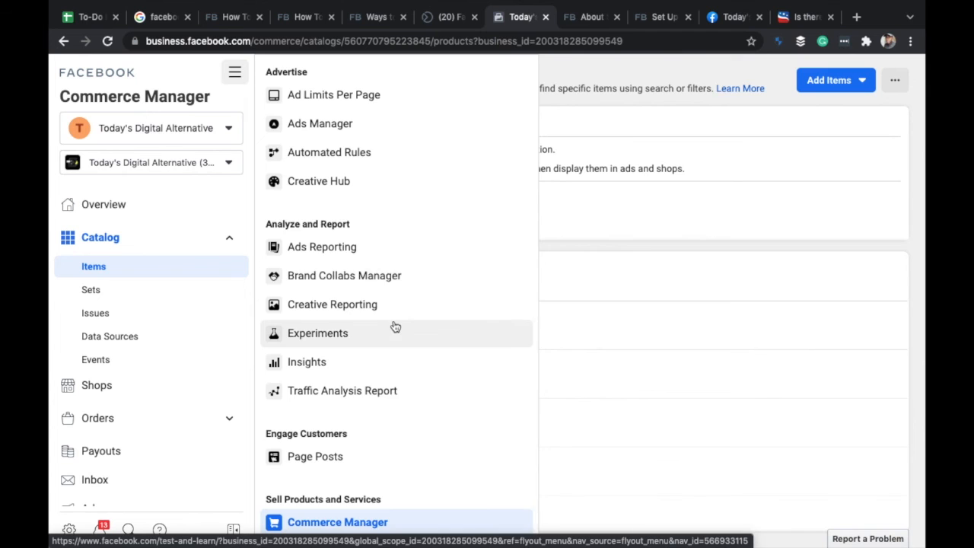
{"action": "scroll", "coordinate": [395, 326], "scroll_direction": "up", "scroll_amount": 10}
{"action": "left_click", "coordinate": [404, 149]}
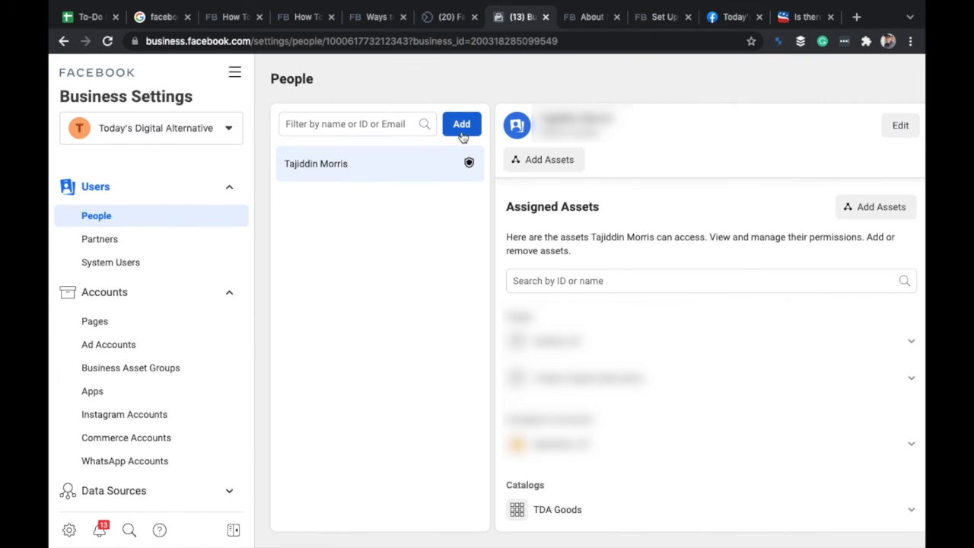
Step: Open a new people invitation and examine its business roles and the additional roles in the advanced options
{"action": "left_click", "coordinate": [462, 134]}
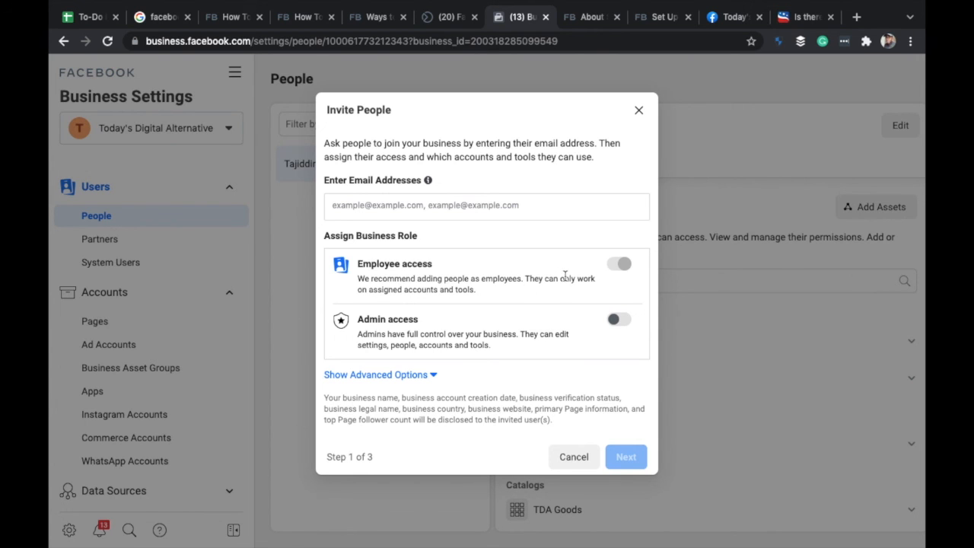
{"action": "left_click", "coordinate": [410, 375]}
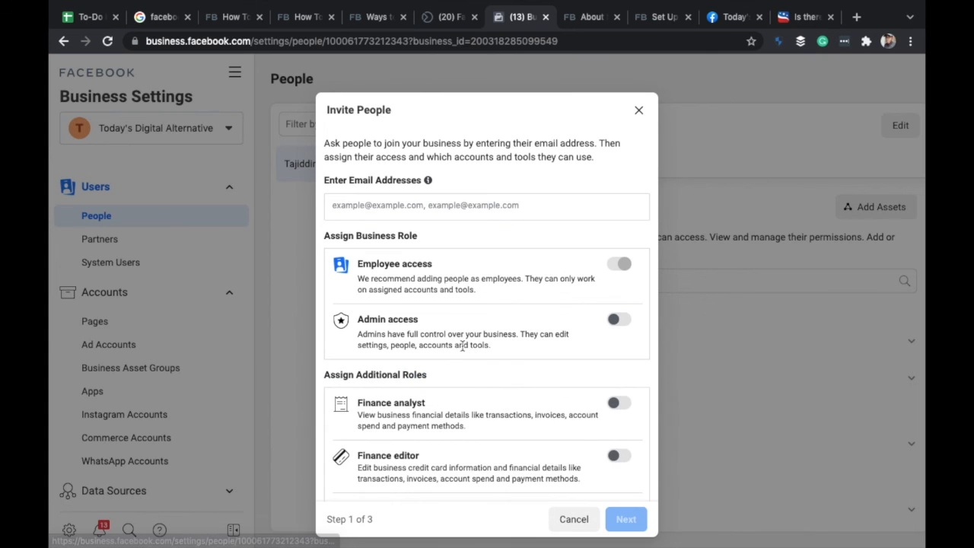
{"action": "scroll", "coordinate": [463, 343], "scroll_direction": "down", "scroll_amount": 2}
{"action": "scroll", "coordinate": [463, 343], "scroll_direction": "down", "scroll_amount": 3}
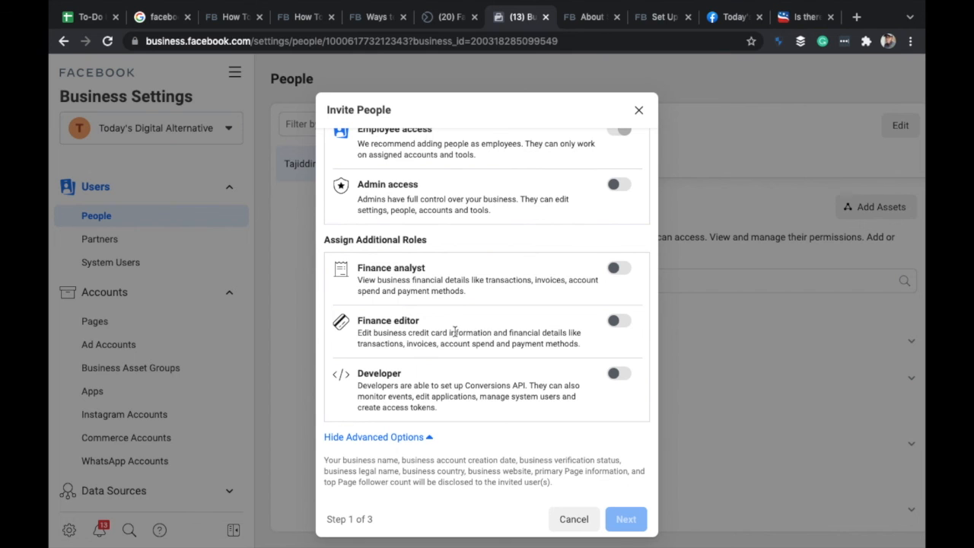
Step: Review the email field, business roles and additional roles in the people invitation, and close it without inviting anyone
{"action": "scroll", "coordinate": [501, 209], "scroll_direction": "up", "scroll_amount": 4}
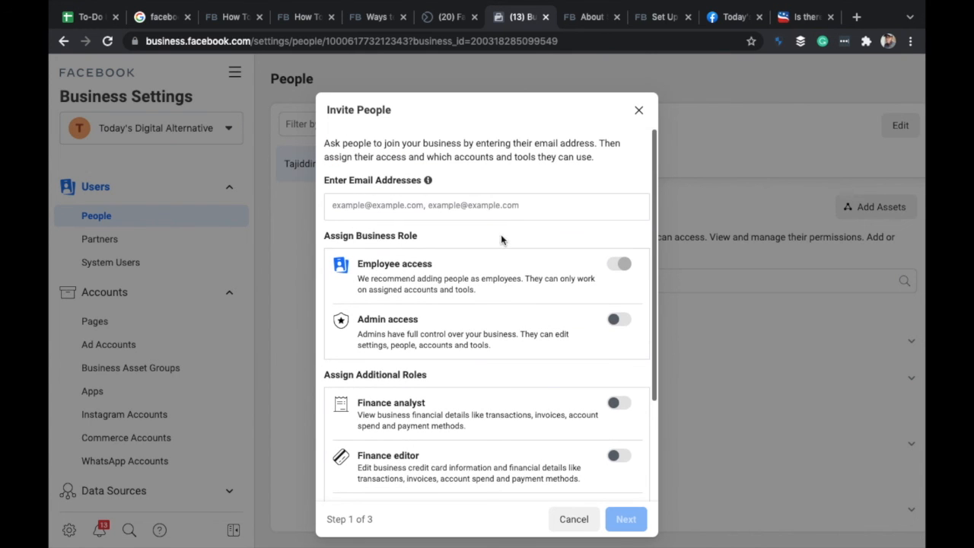
{"action": "scroll", "coordinate": [446, 231], "scroll_direction": "down", "scroll_amount": 3}
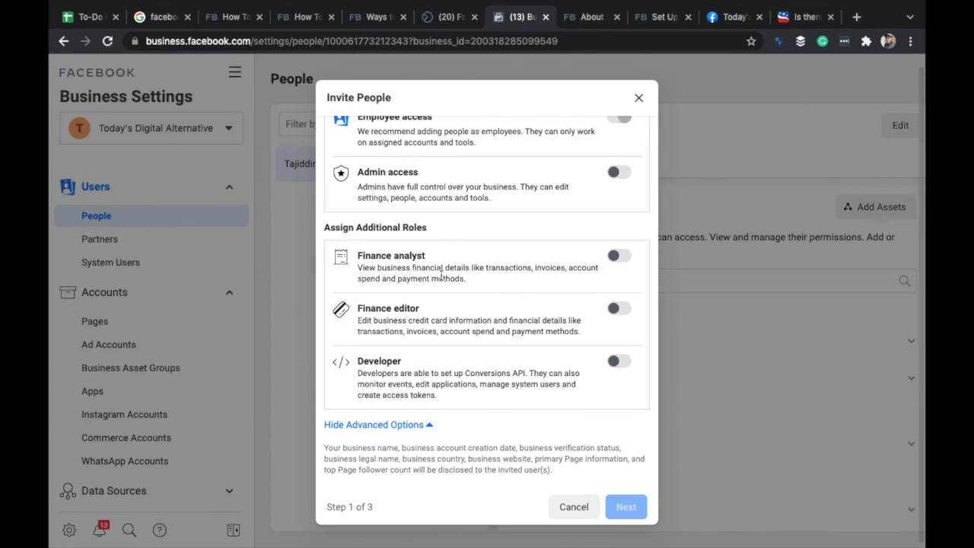
{"action": "scroll", "coordinate": [442, 276], "scroll_direction": "up", "scroll_amount": 3}
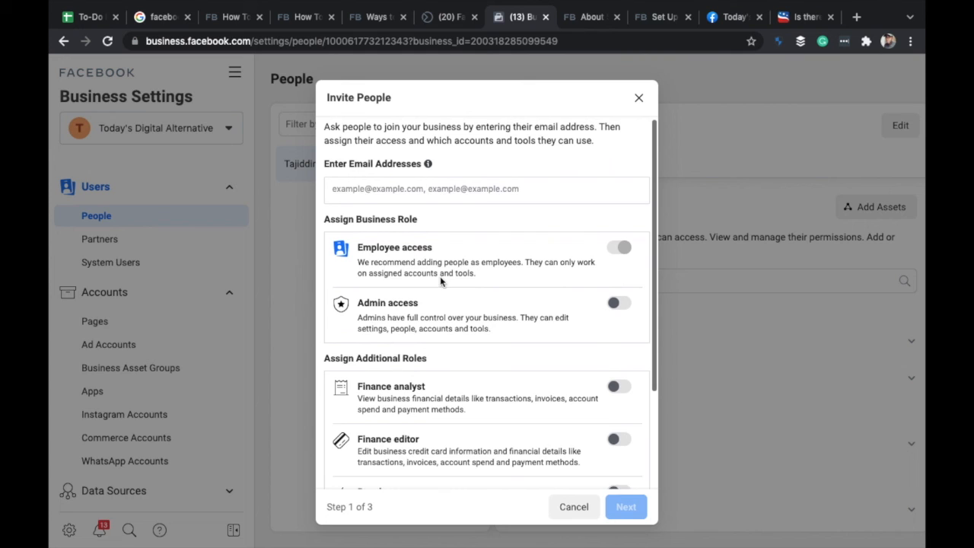
{"action": "left_click", "coordinate": [639, 100]}
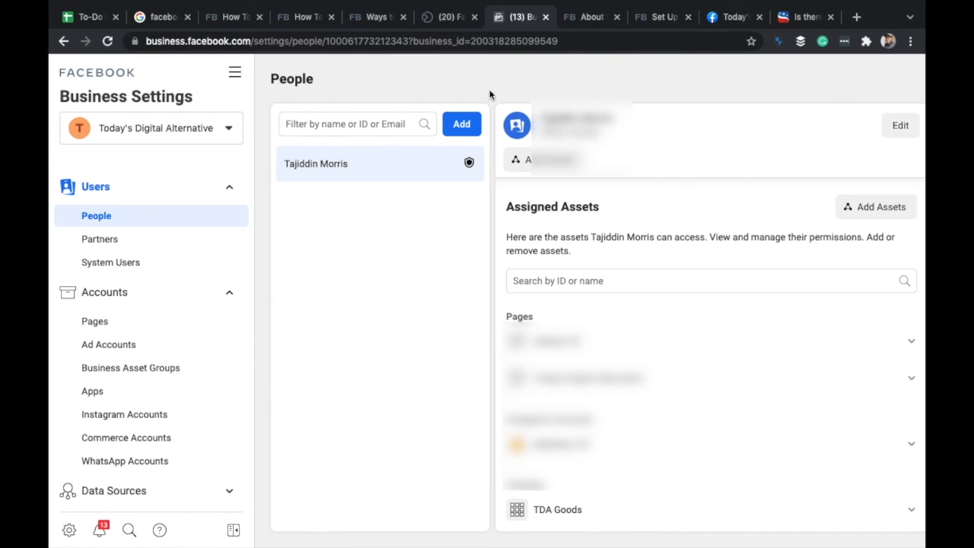
Step: Collapse the Users section in the Business Settings navigation
{"action": "mouse_move", "coordinate": [437, 6]}
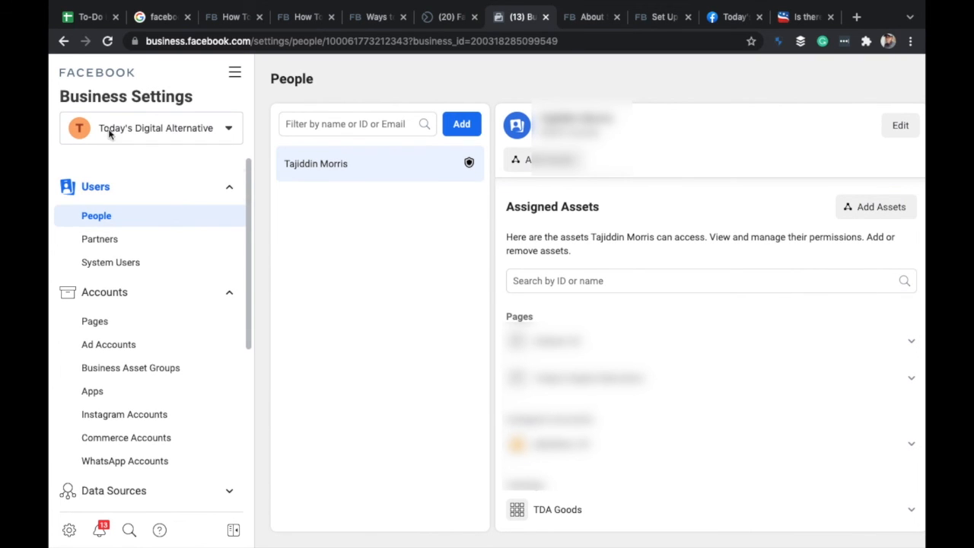
{"action": "left_click", "coordinate": [90, 187]}
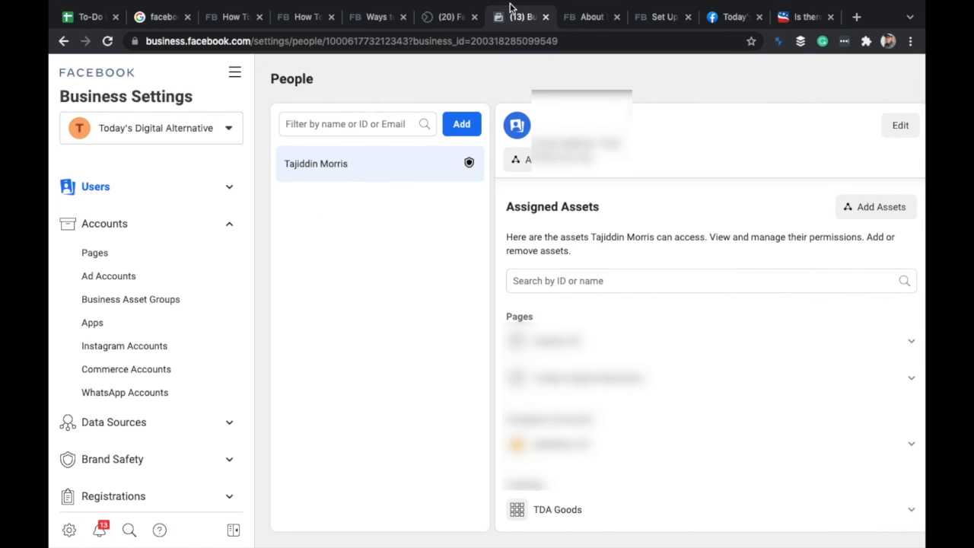
{"action": "mouse_move", "coordinate": [616, 3]}
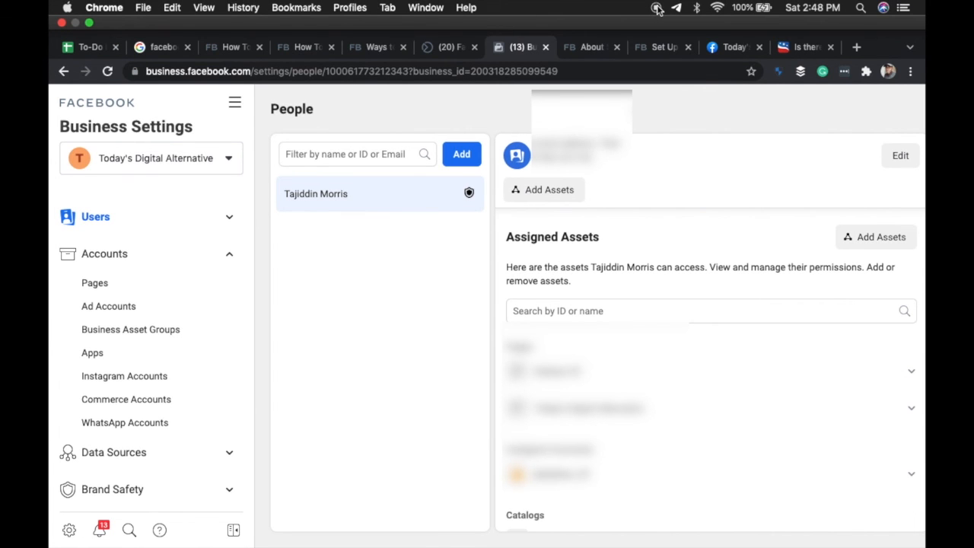